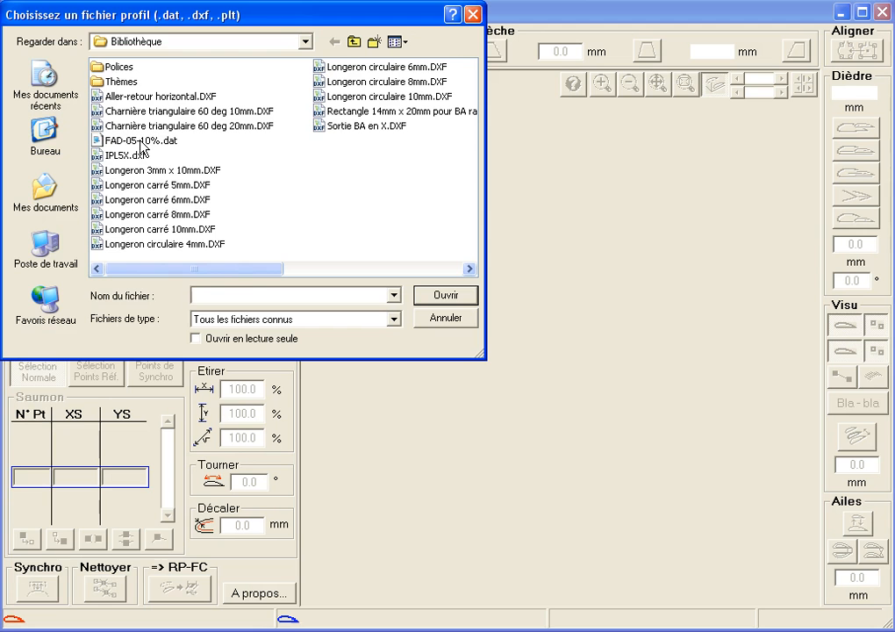
Step: Load the FAD-05-10%.dat profile from the library and hide the comments area
click(139, 142)
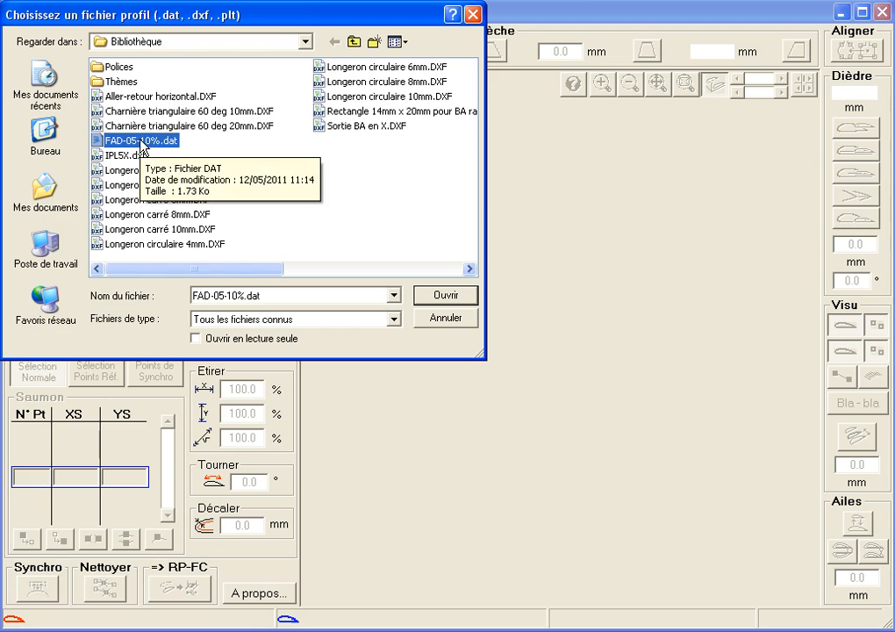
click(449, 301)
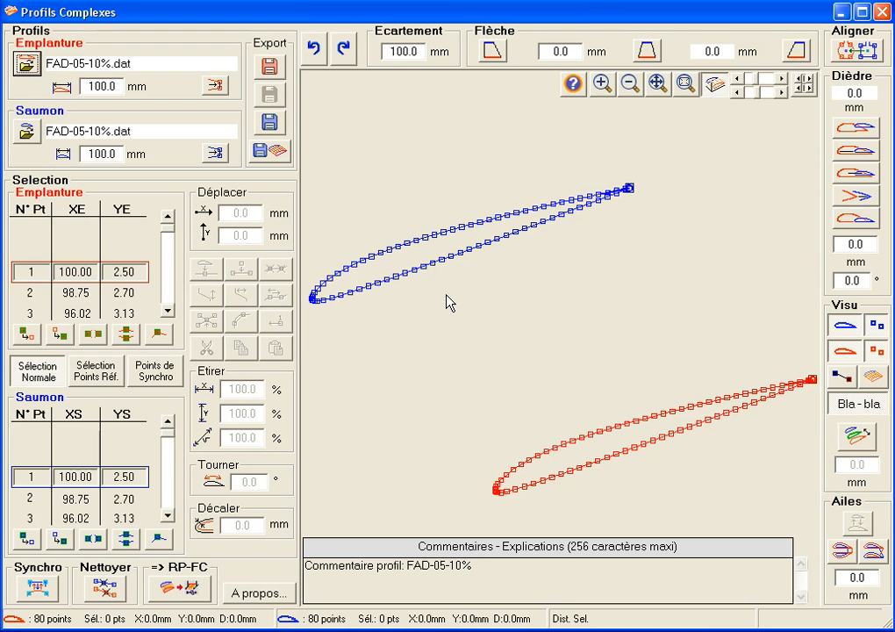
click(858, 407)
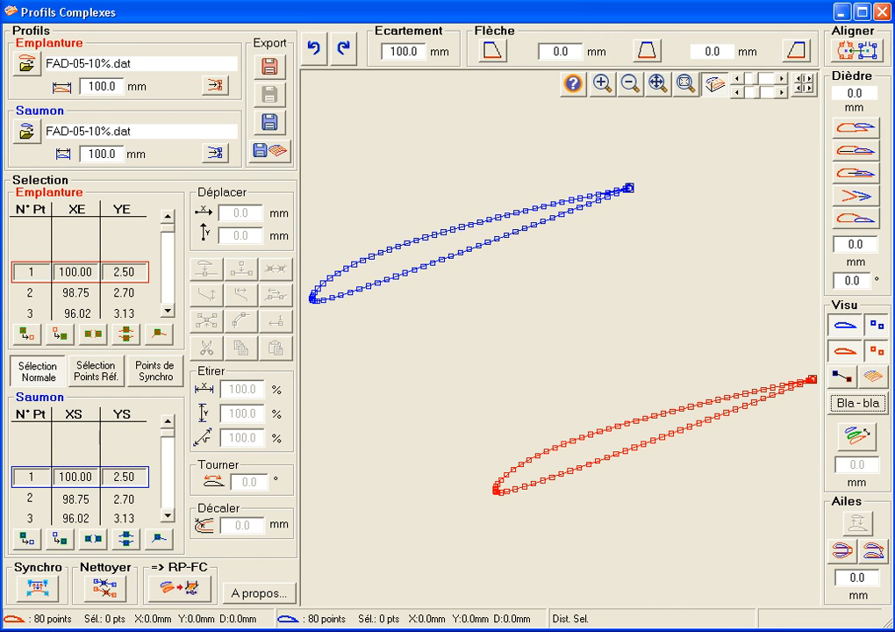
Step: Set the chord of the root profile to 200 mm and the chord of the tip profile to 120 mm
double_click(105, 86)
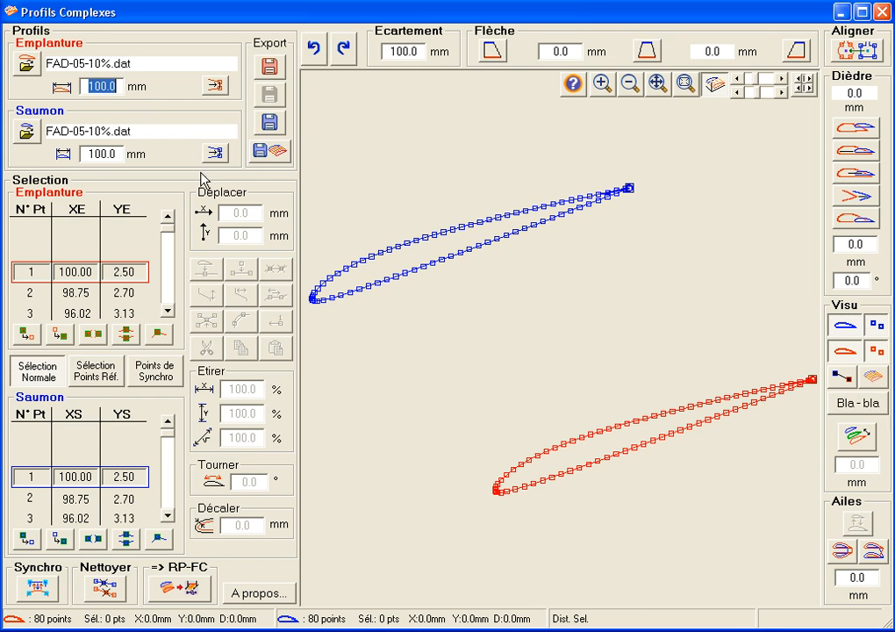
text(200.0)
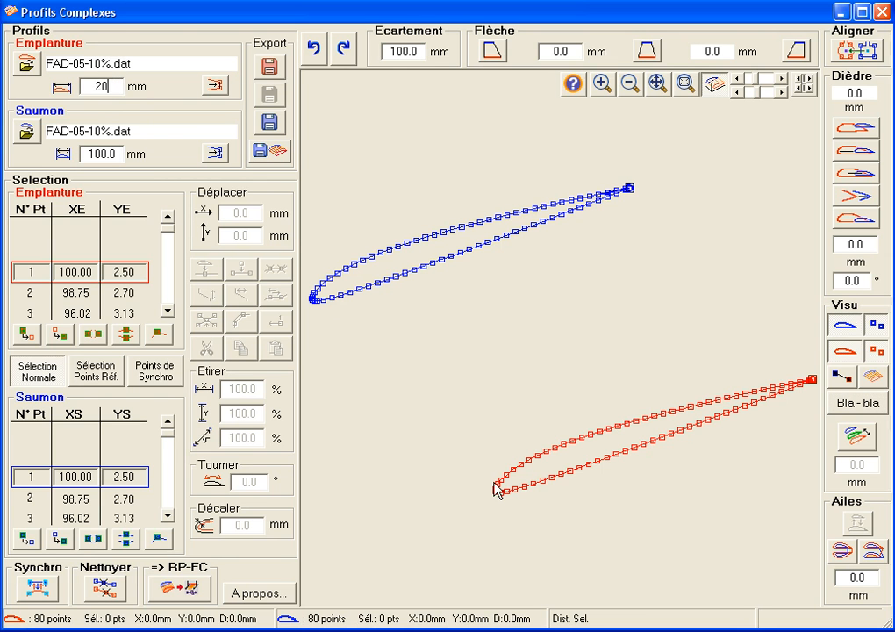
key(Return)
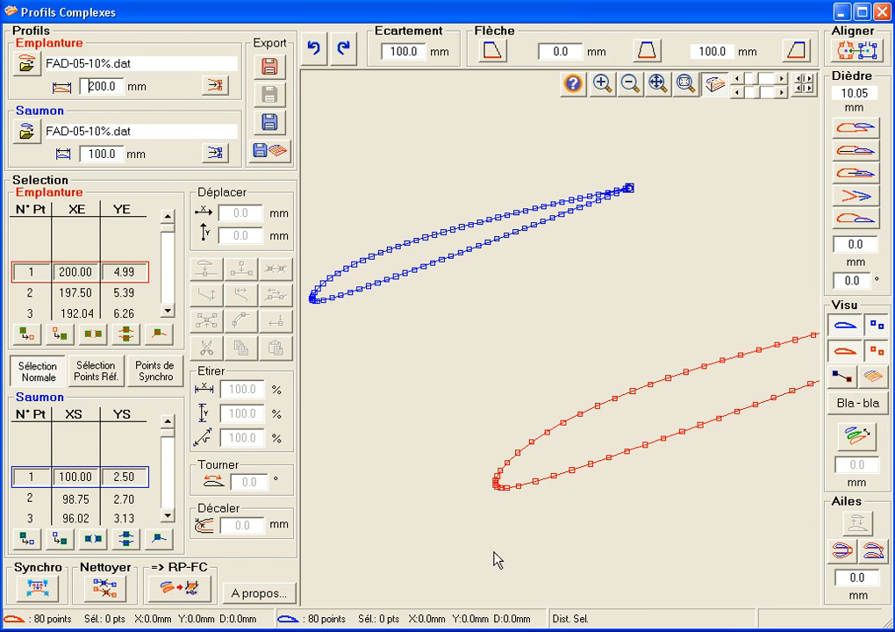
double_click(112, 154)
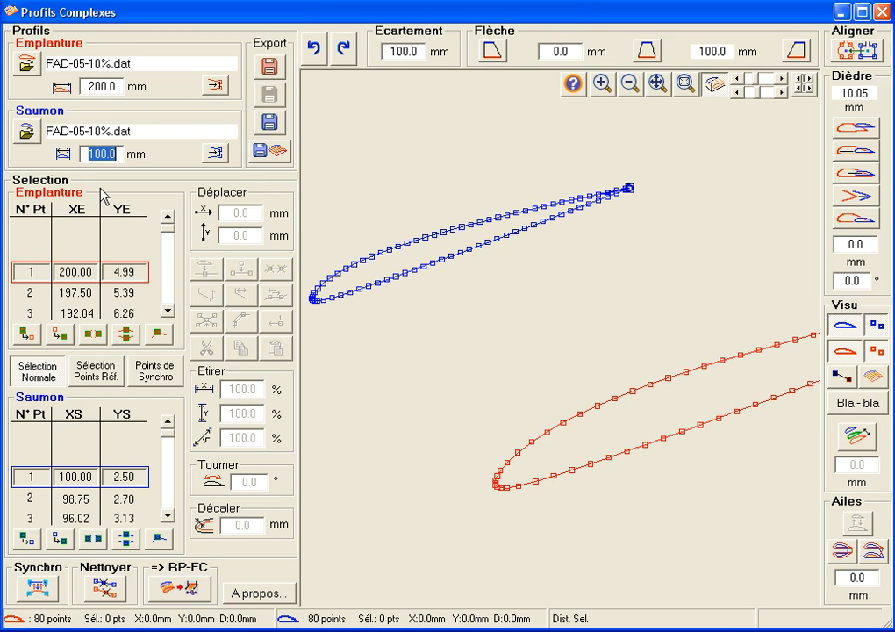
text(120)
key(Return)
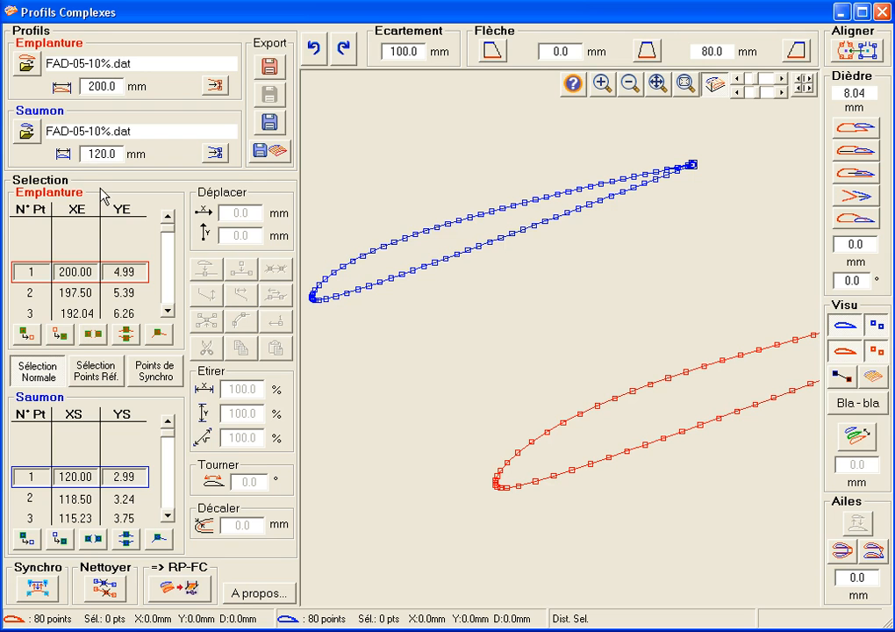
Step: Close the open trailing edge of the tip profile
click(688, 84)
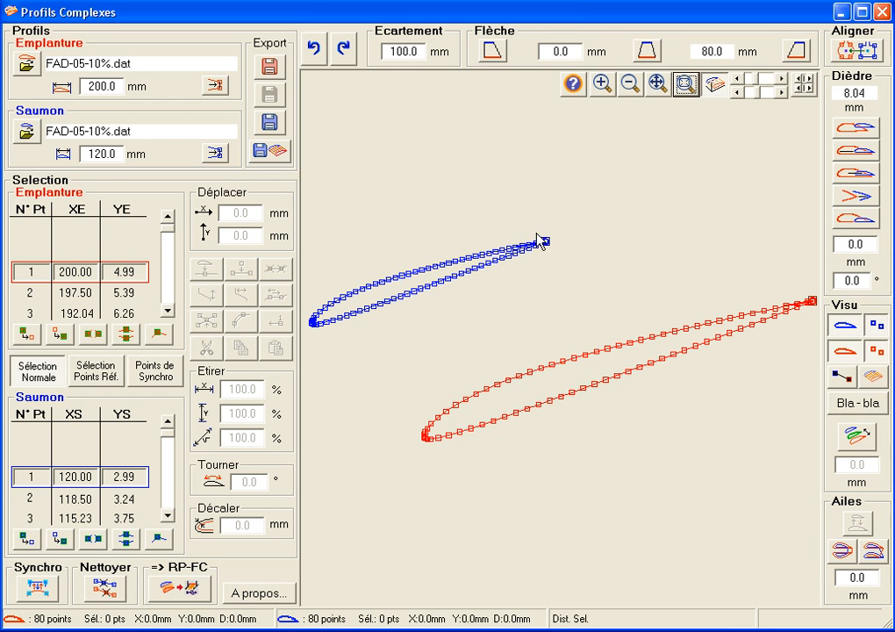
drag(536, 235, 612, 338)
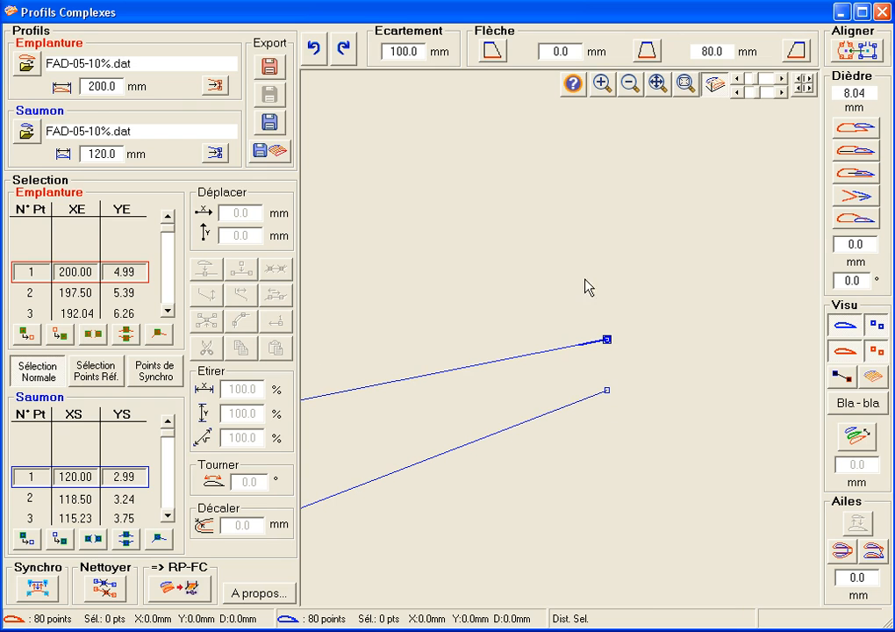
click(219, 154)
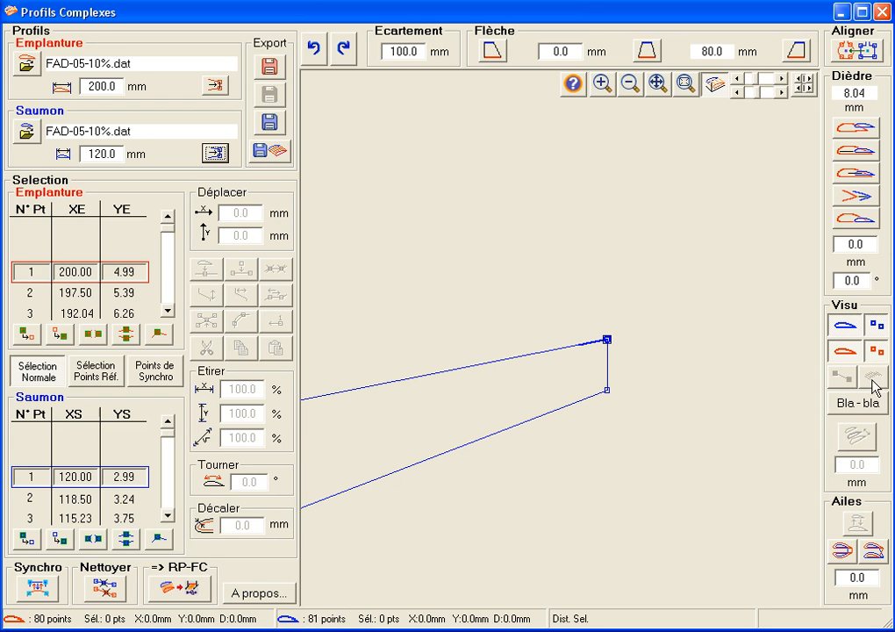
Step: Close the open trailing edge of the root profile
click(685, 84)
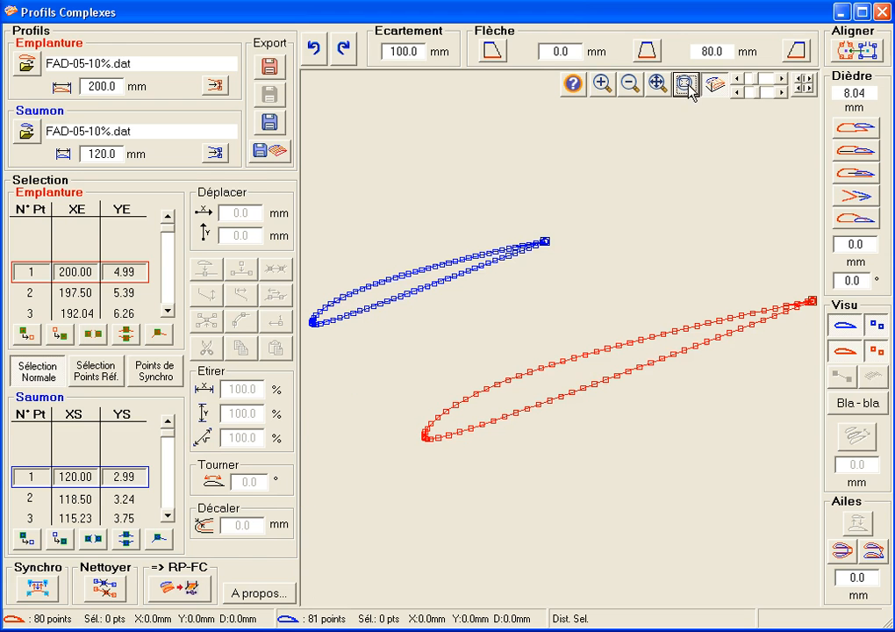
drag(794, 301, 816, 316)
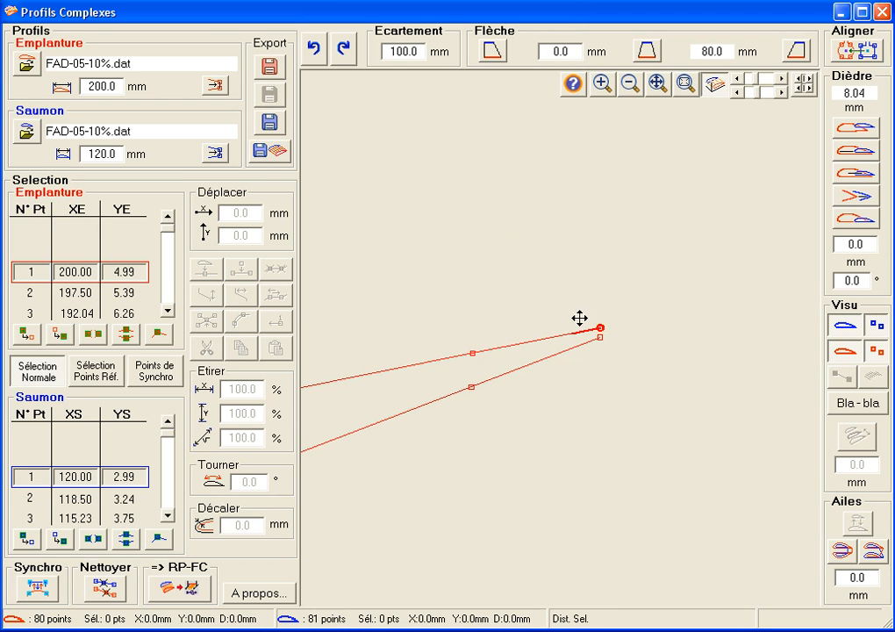
drag(579, 318, 628, 359)
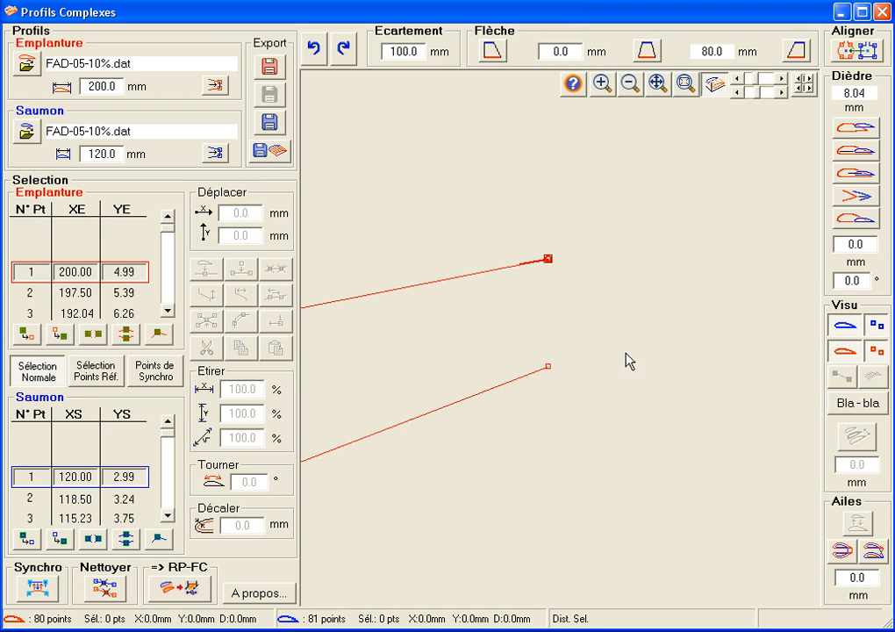
click(215, 86)
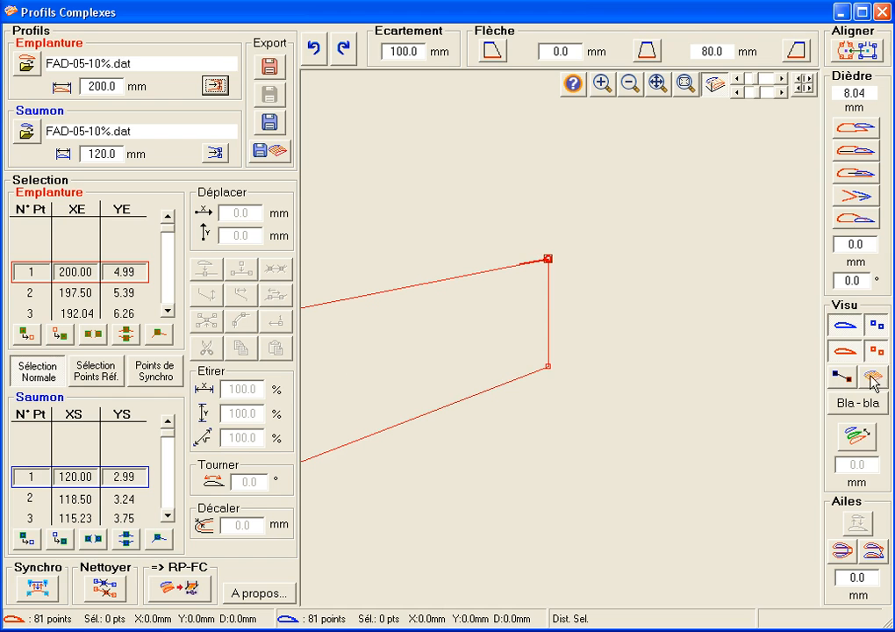
Step: Set the spacing between the root and tip profiles to 800 mm and briefly show the wing surface between them
click(686, 84)
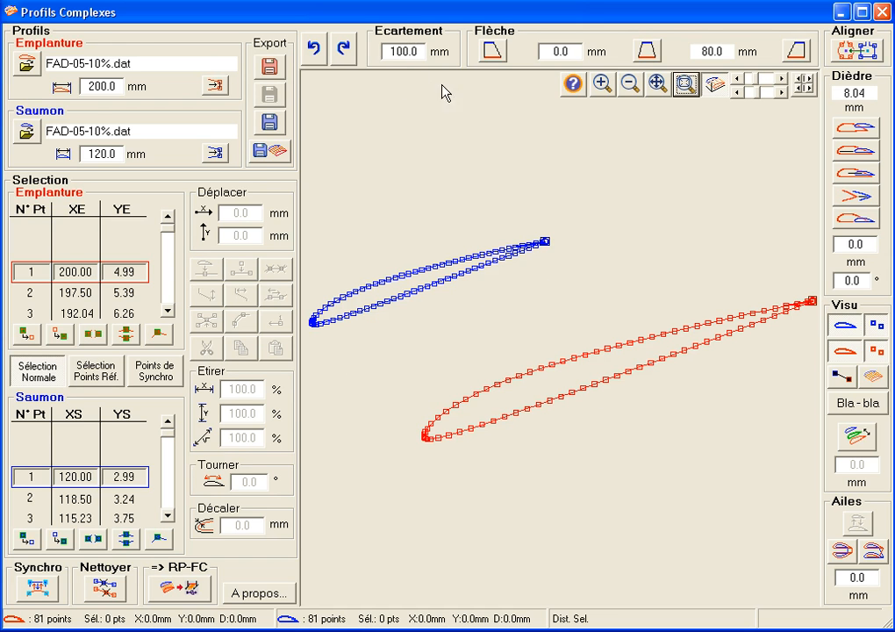
double_click(399, 53)
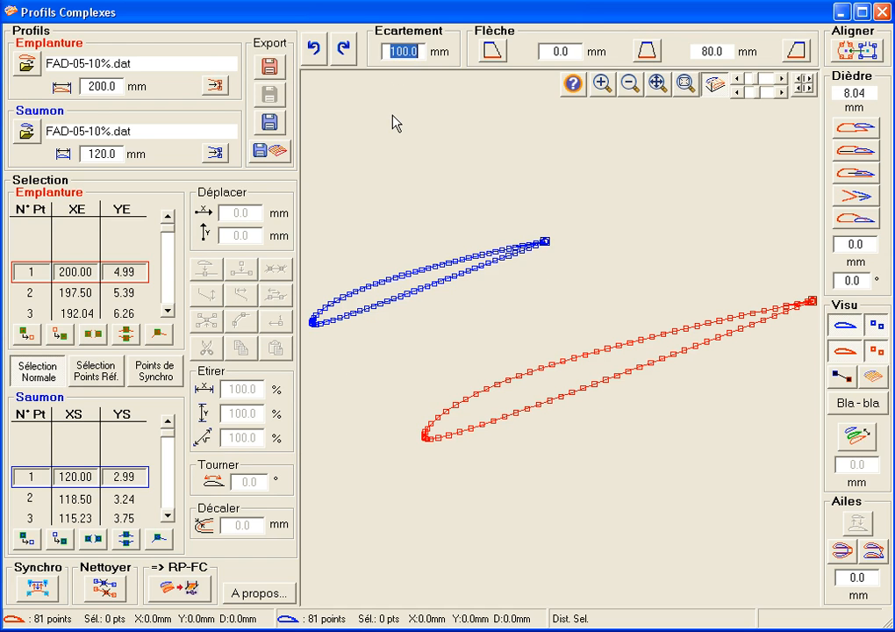
text(800)
key(Return)
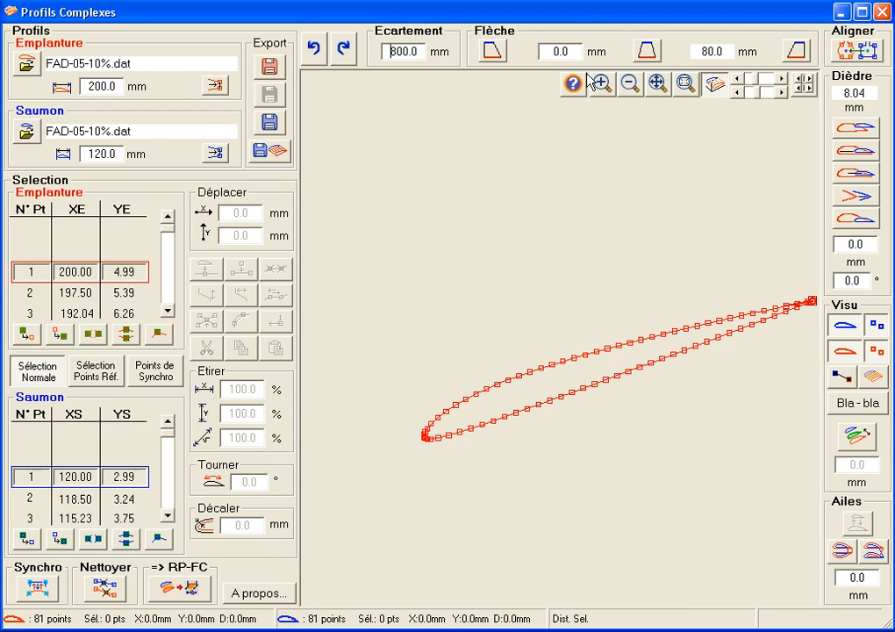
click(685, 84)
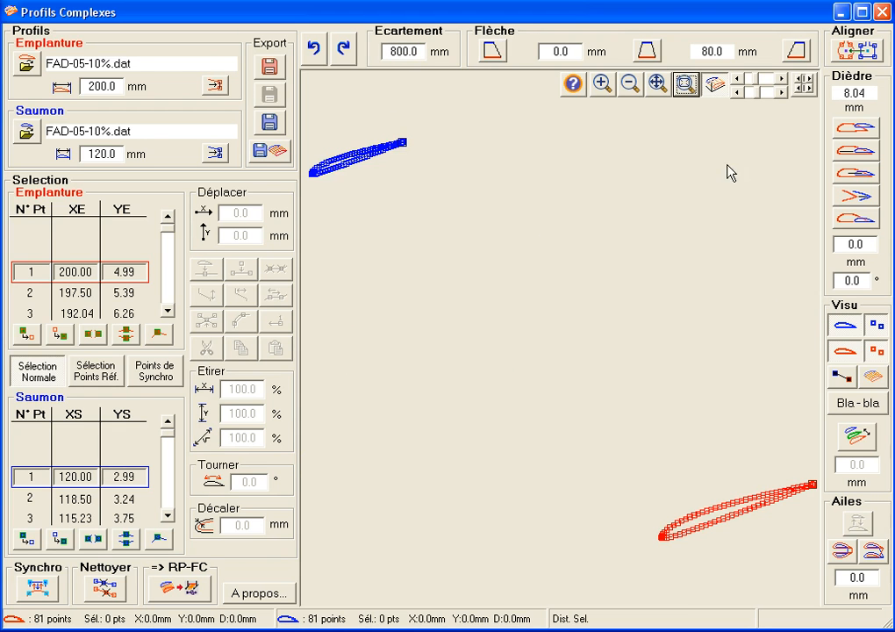
click(873, 377)
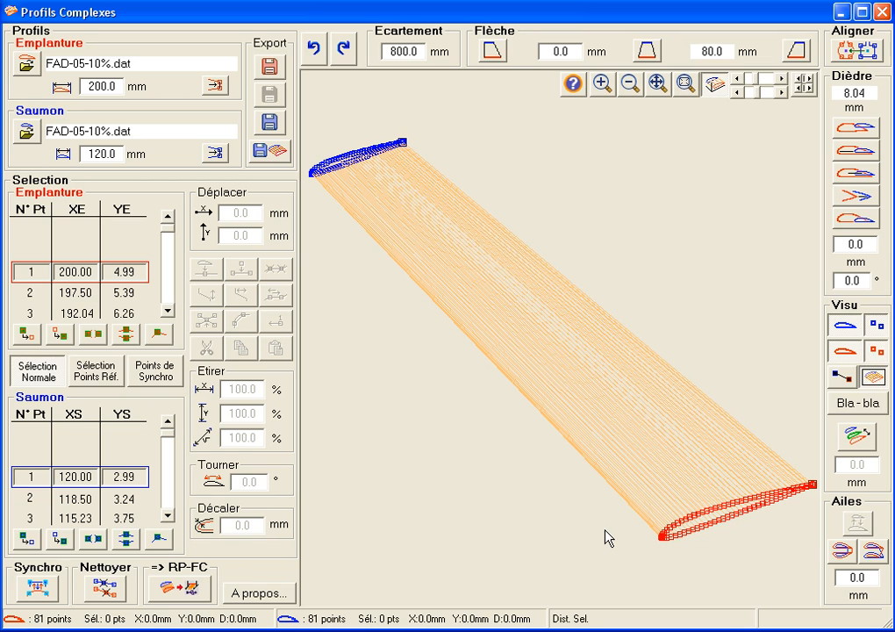
click(875, 380)
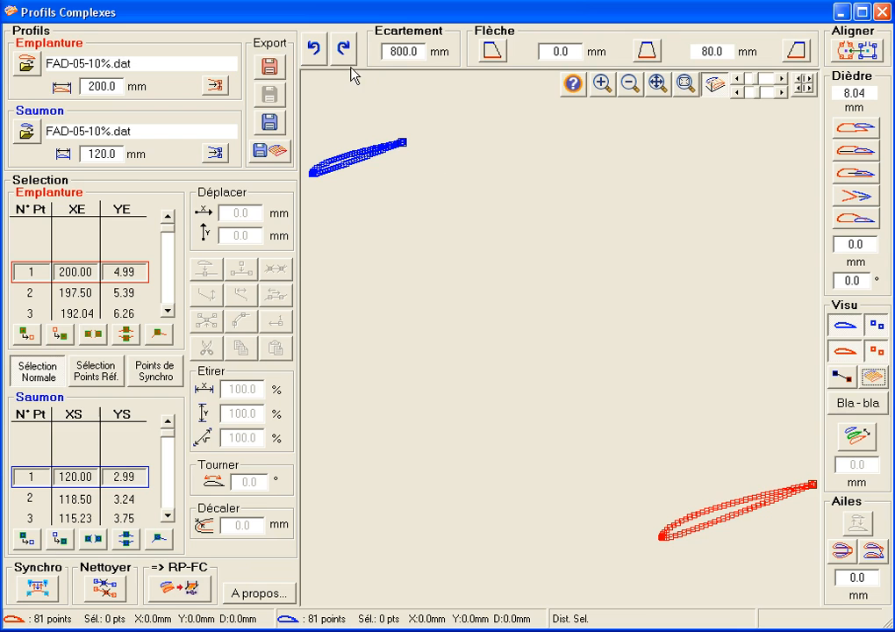
Step: Undo the last change of the spacing between the profiles
click(315, 51)
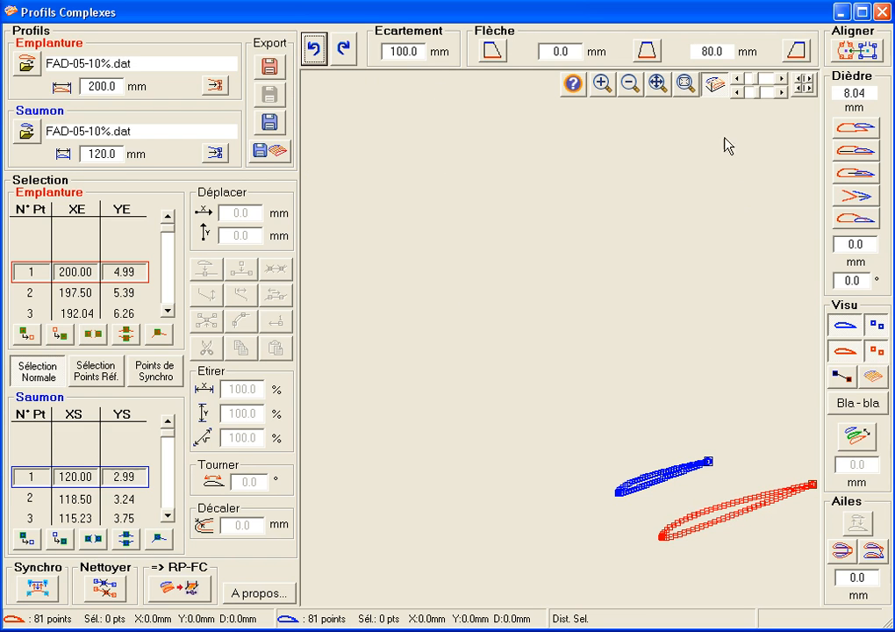
click(685, 84)
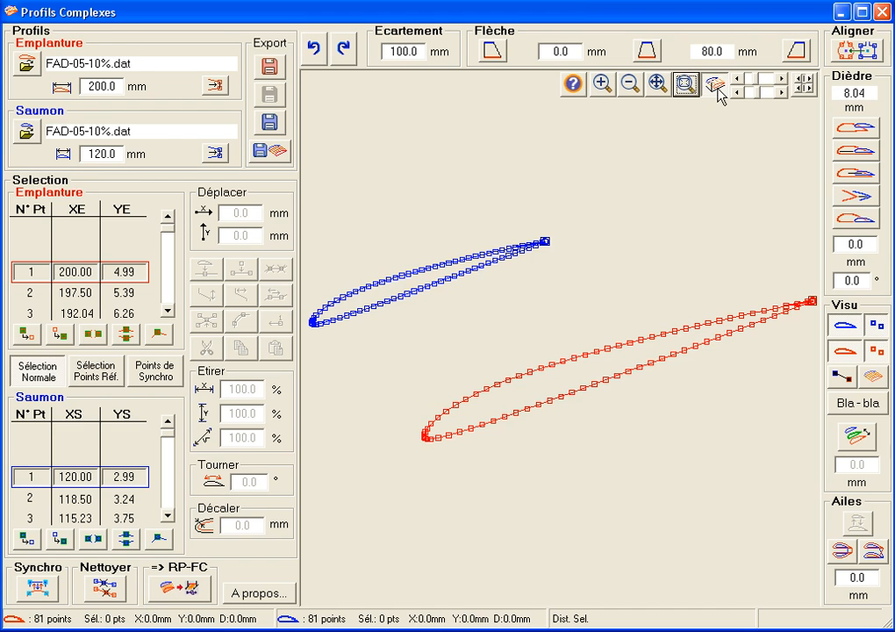
Step: Turn off the perspective view and try a centred sweep alignment of the tip profile, followed by a trailing-edge alignment
click(715, 86)
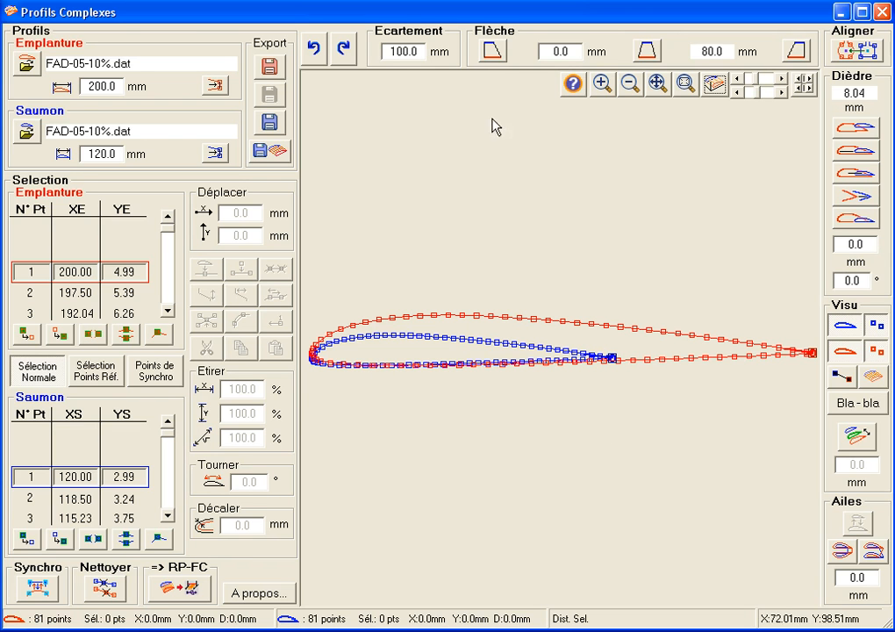
click(646, 51)
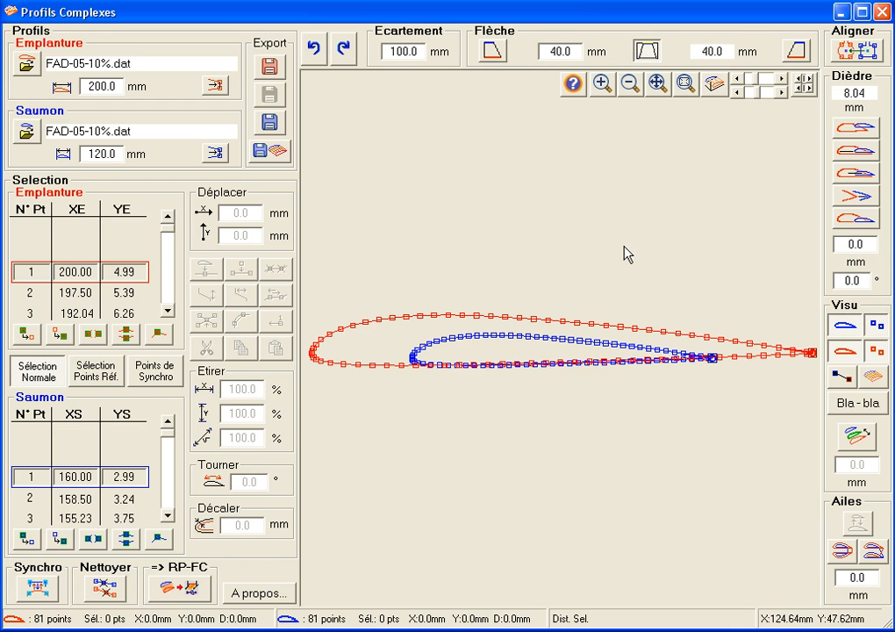
click(796, 51)
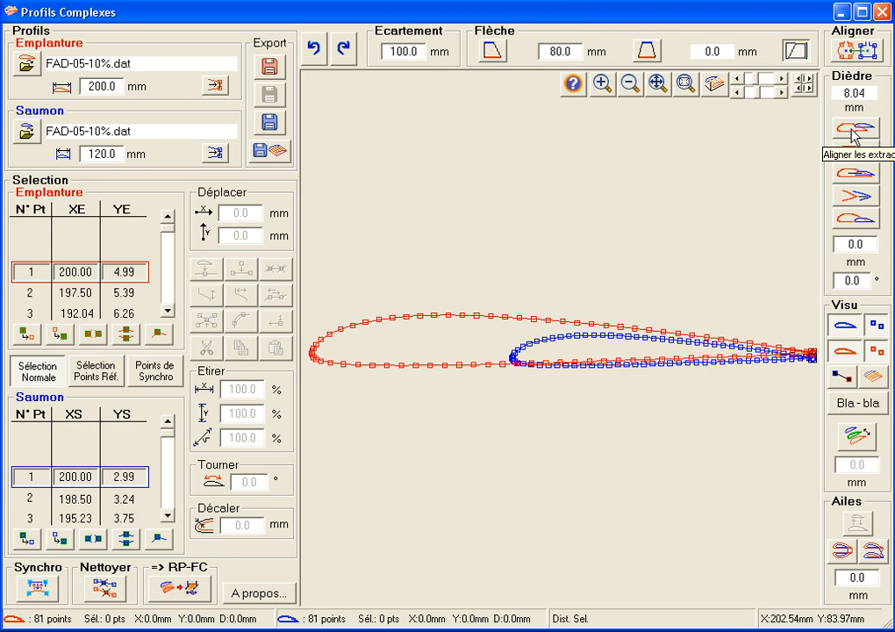
Step: Try the dihedral alignments of the two profiles in turn: upper surfaces, leading edges, midlines, trailing edges and lower surfaces
click(853, 132)
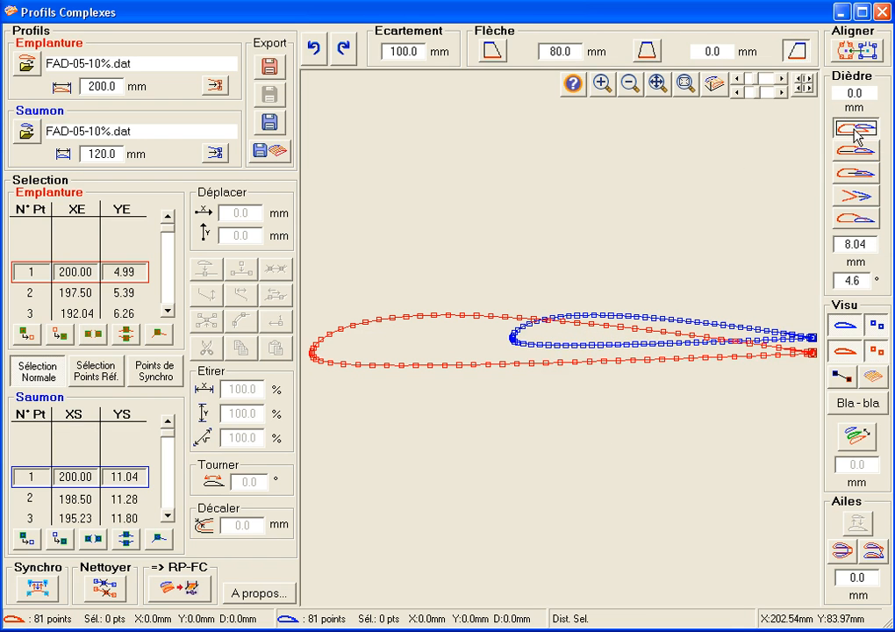
click(856, 151)
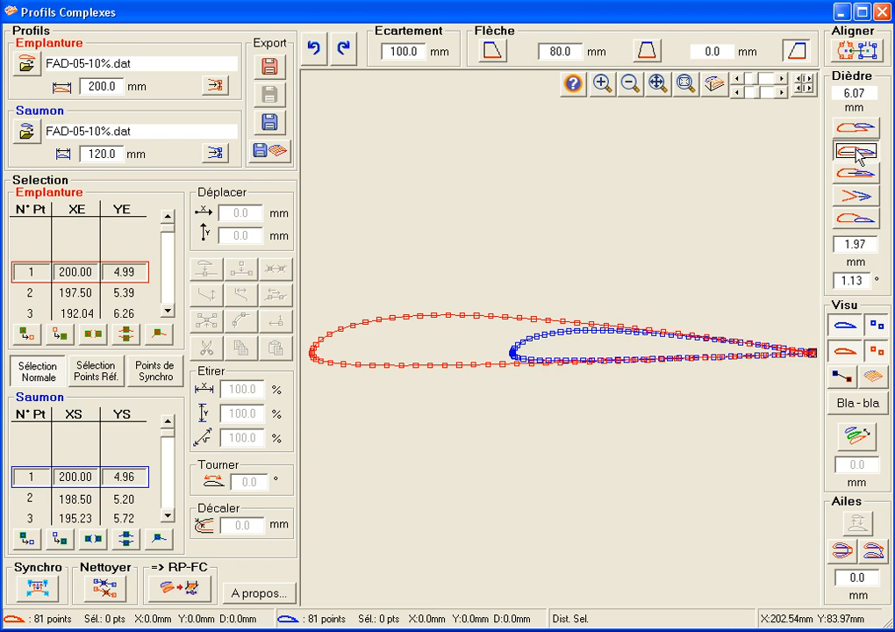
click(859, 173)
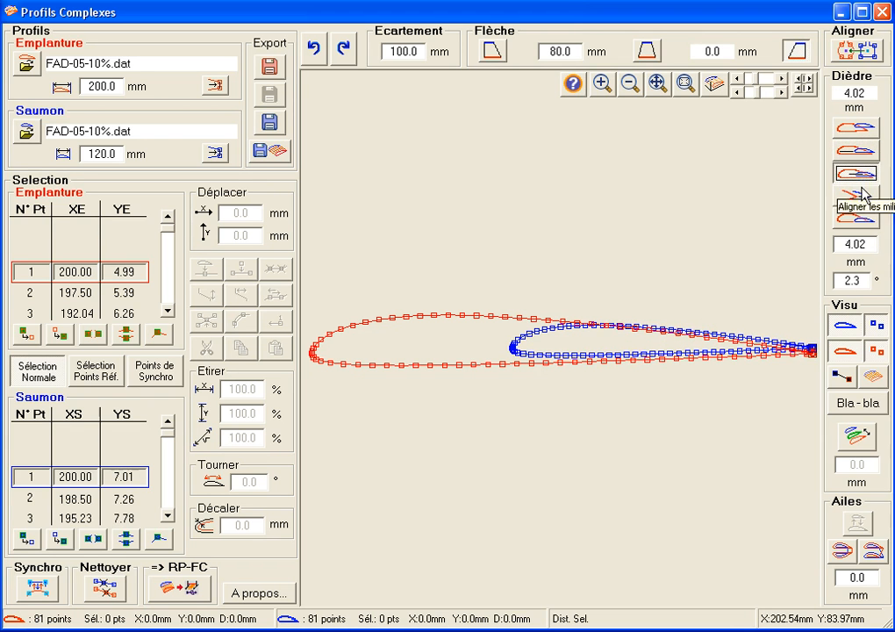
click(863, 195)
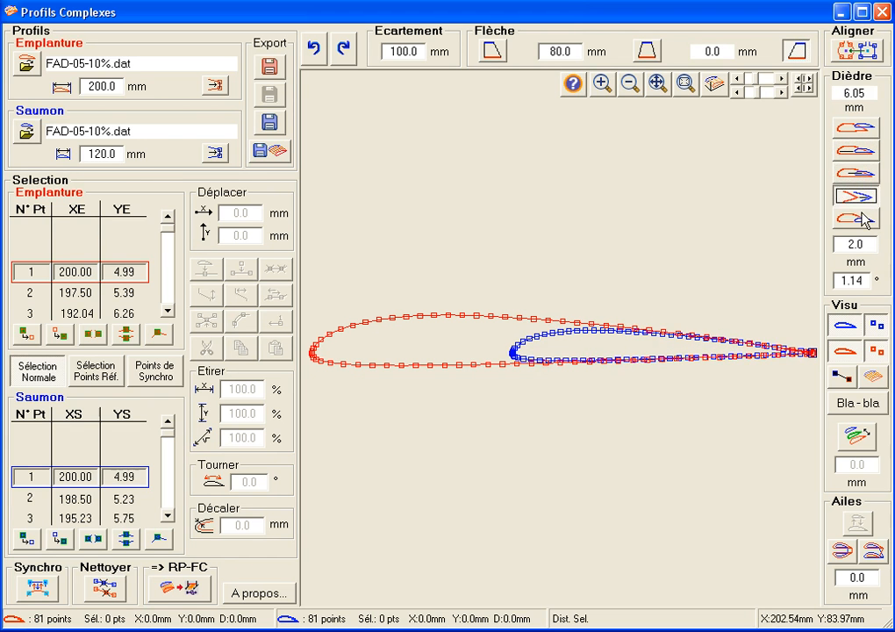
click(864, 220)
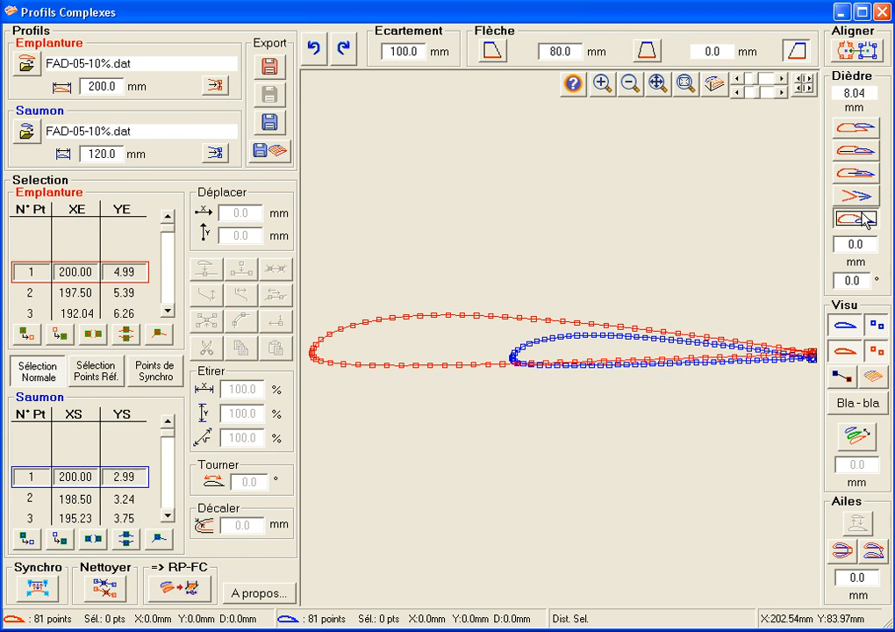
Step: Align the upper surfaces of the root and tip profiles and set the sweep so that their leading edges line up
click(853, 127)
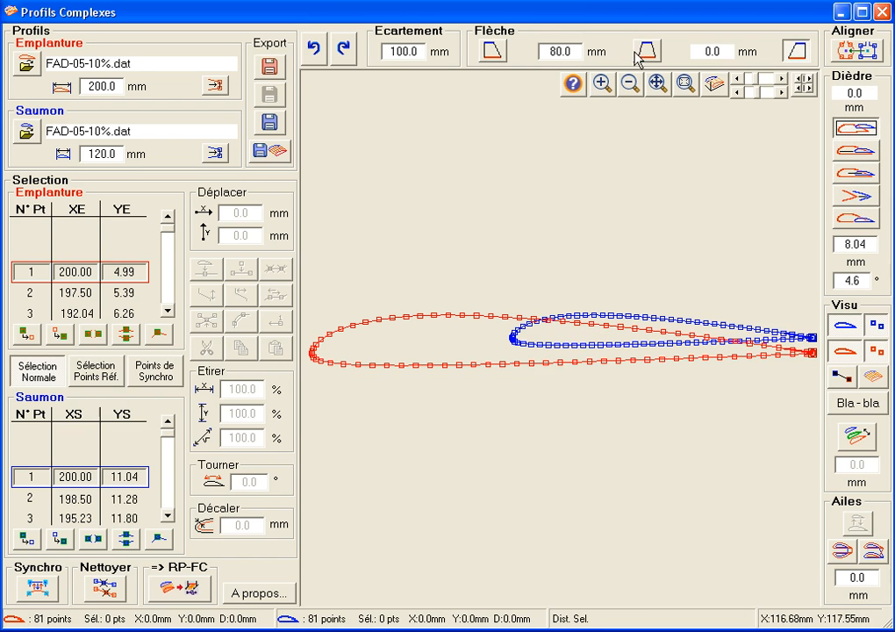
click(493, 51)
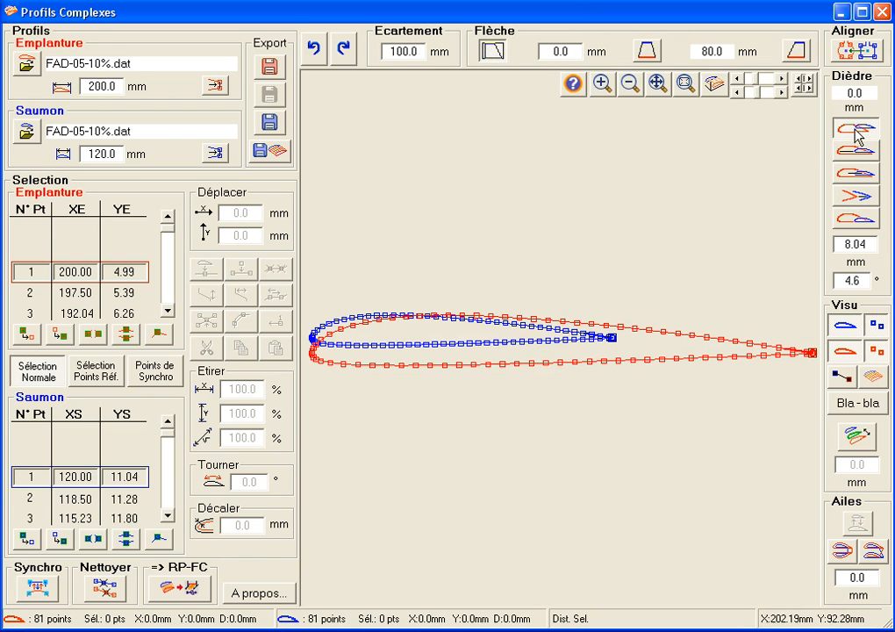
Step: Move point 25 on the root profile's upper surface upward to about X 66.5 mm, Y 37.5 mm
click(478, 317)
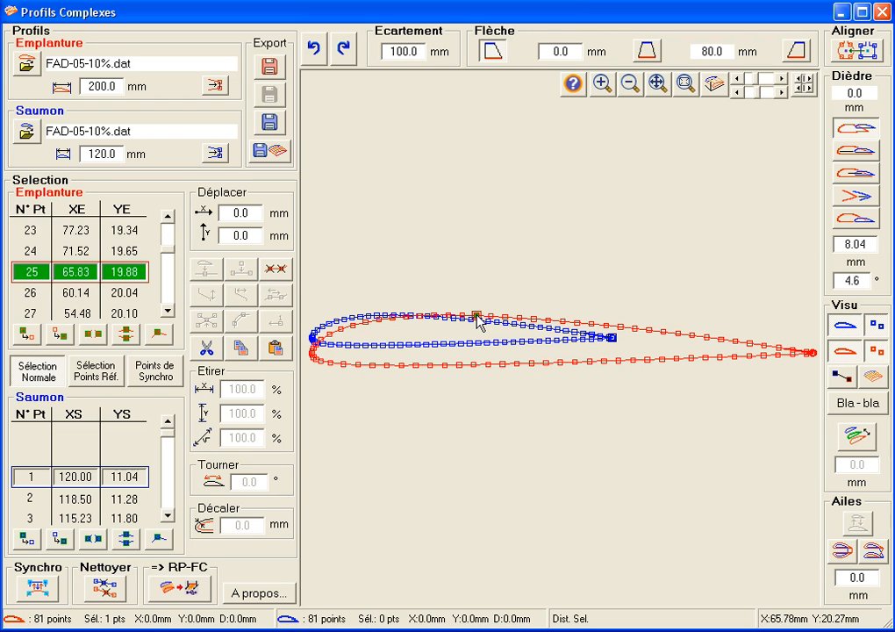
drag(479, 320, 481, 277)
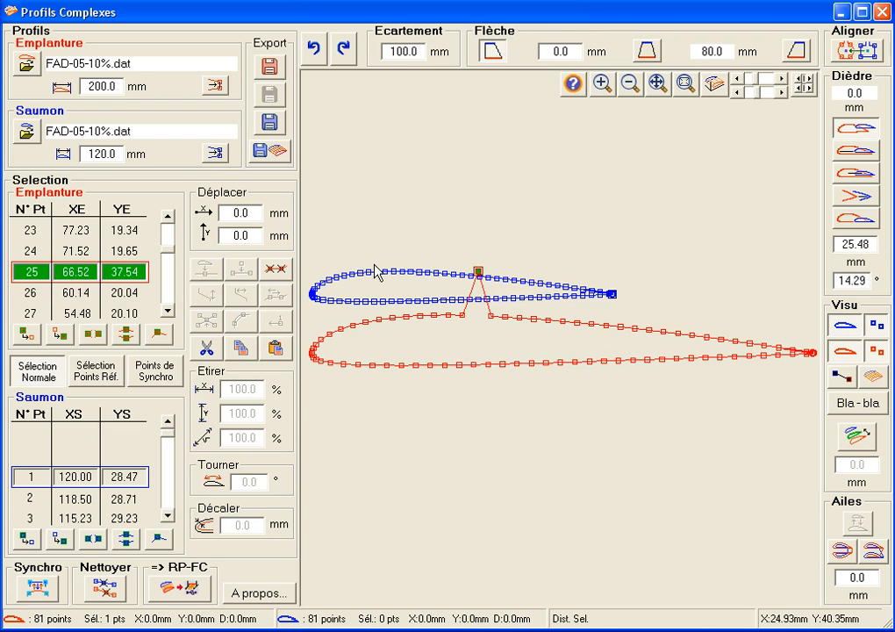
Step: Move tip point 36 together with root point 25, placing the latter at about X 58.2, Y 38.2 mm, and move point 36 alone to about Y 37.1 mm
click(322, 285)
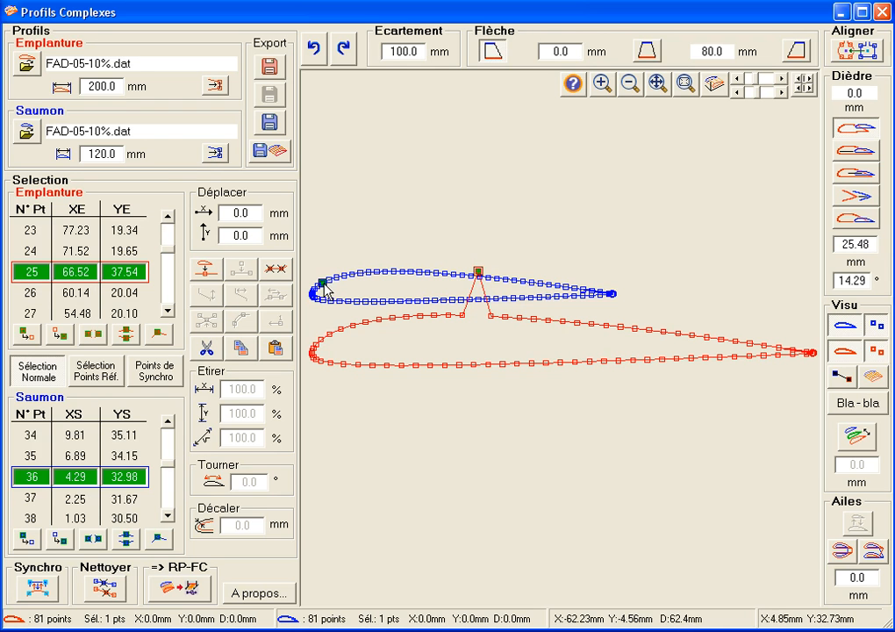
drag(324, 289, 309, 284)
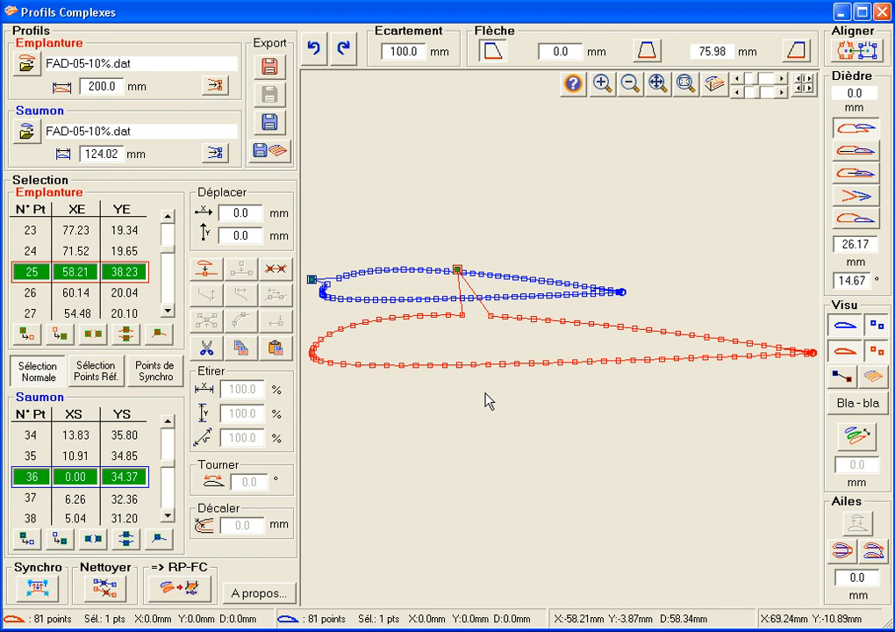
drag(489, 401, 629, 401)
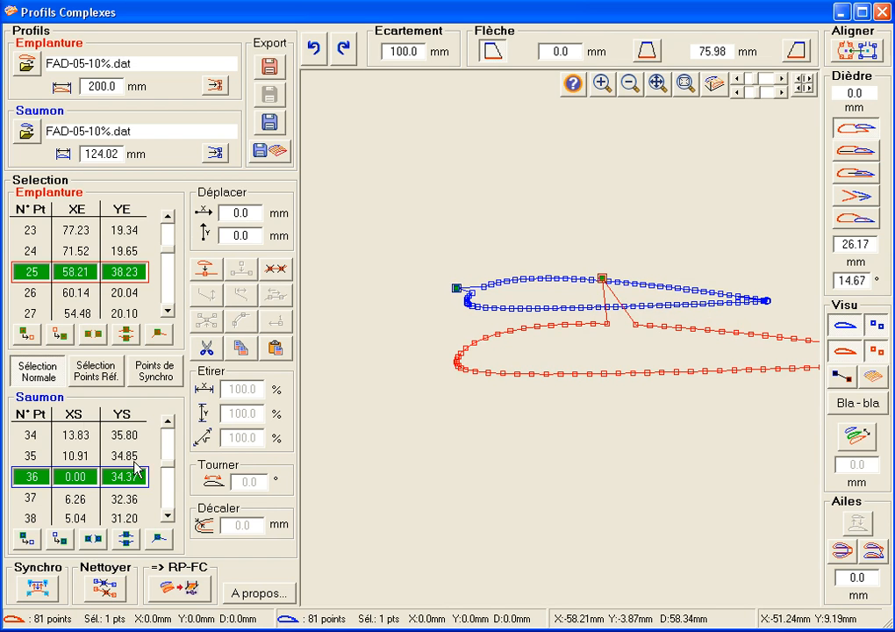
click(76, 273)
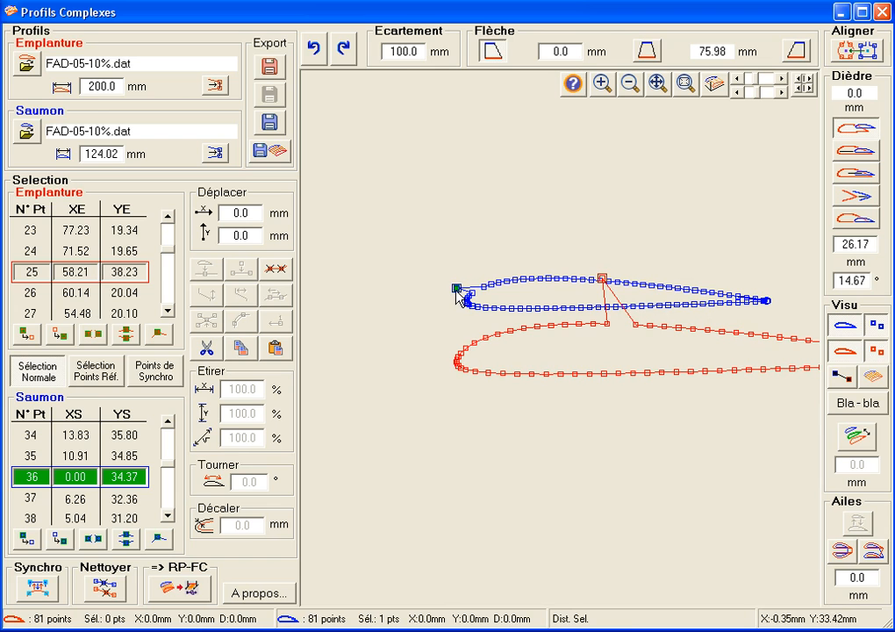
drag(462, 297, 409, 282)
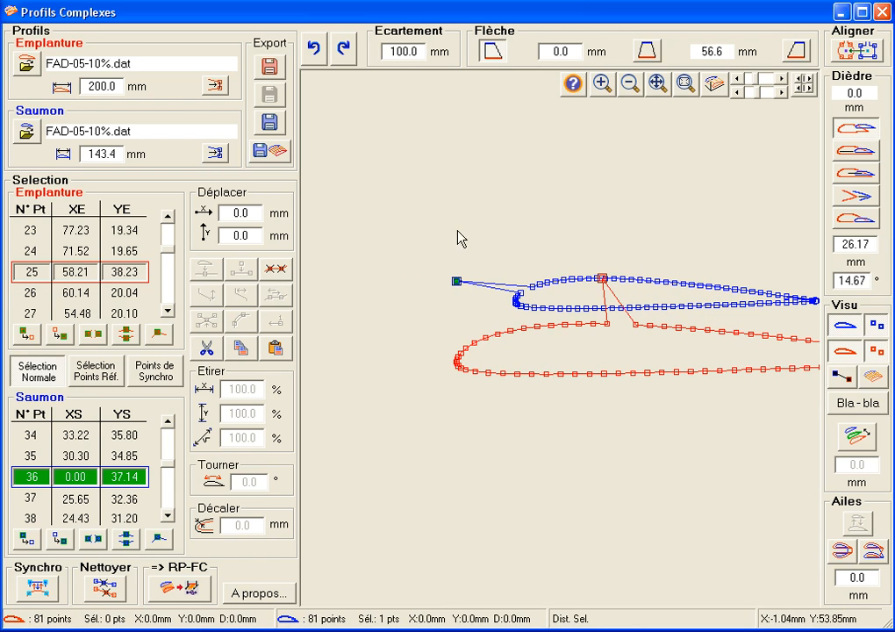
Step: Set the leading-edge sweep of the tip profile to 12 mm
double_click(576, 50)
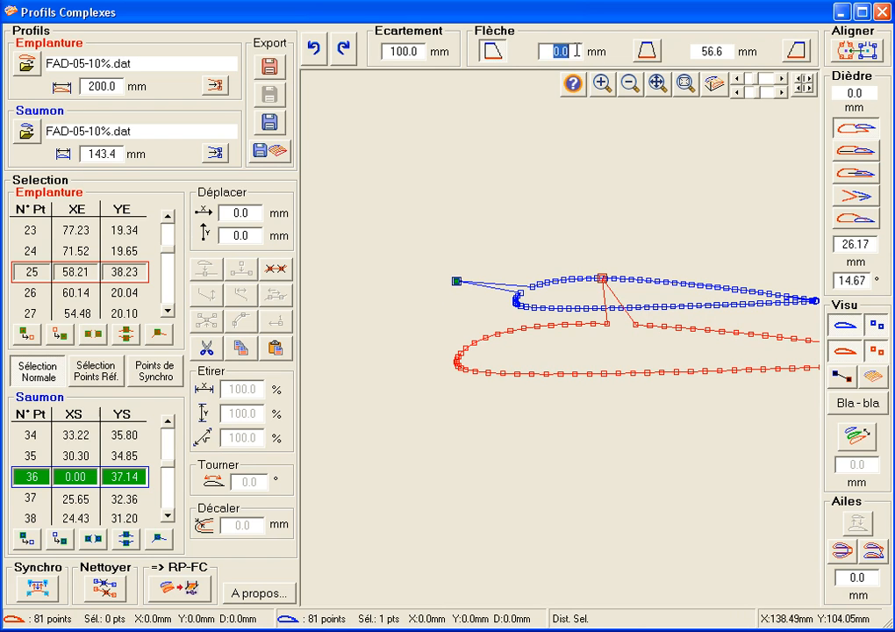
text(12)
key(Return)
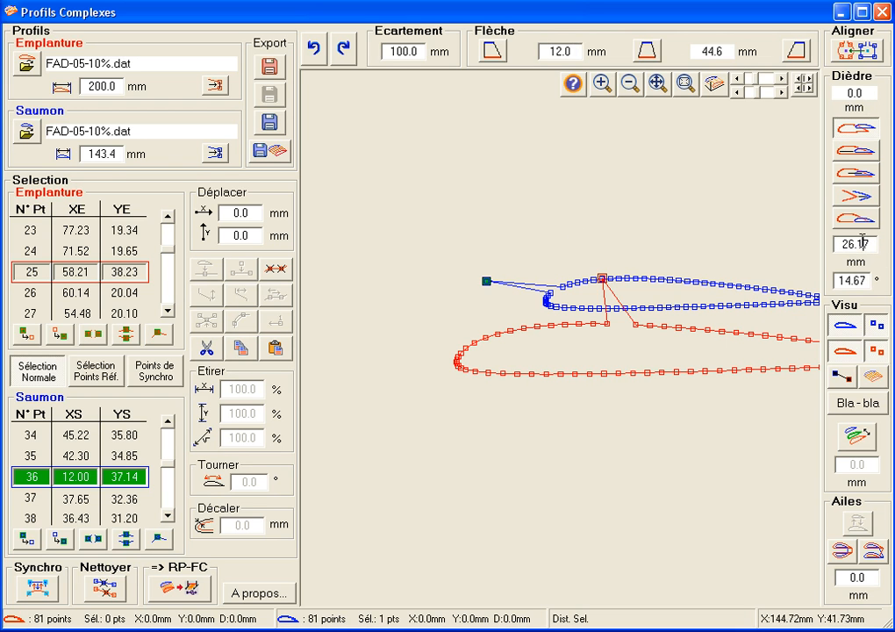
Step: Set the dihedral at the lower surfaces to 10 mm and turn on the perspective view of both profiles
drag(862, 243, 832, 262)
text(10)
key(Return)
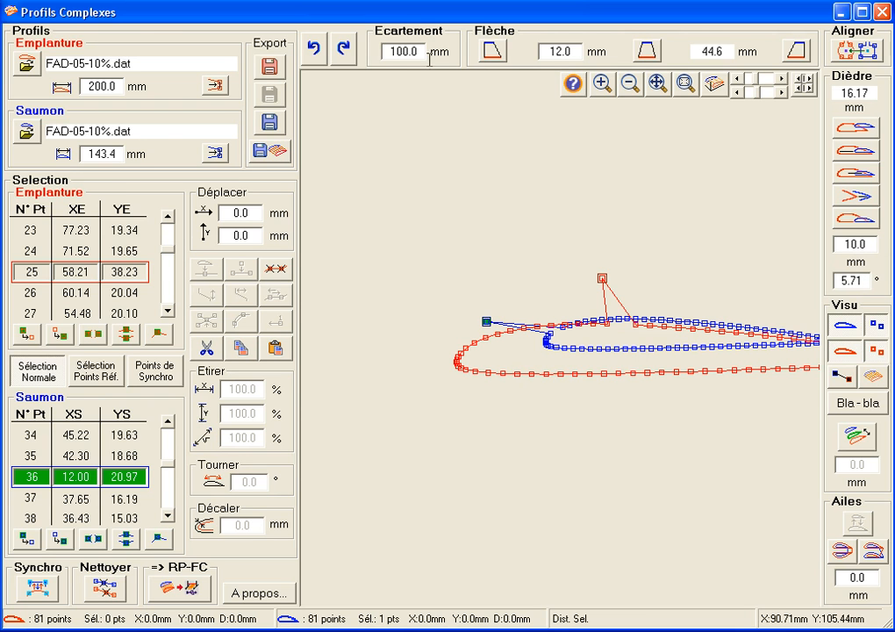
click(715, 85)
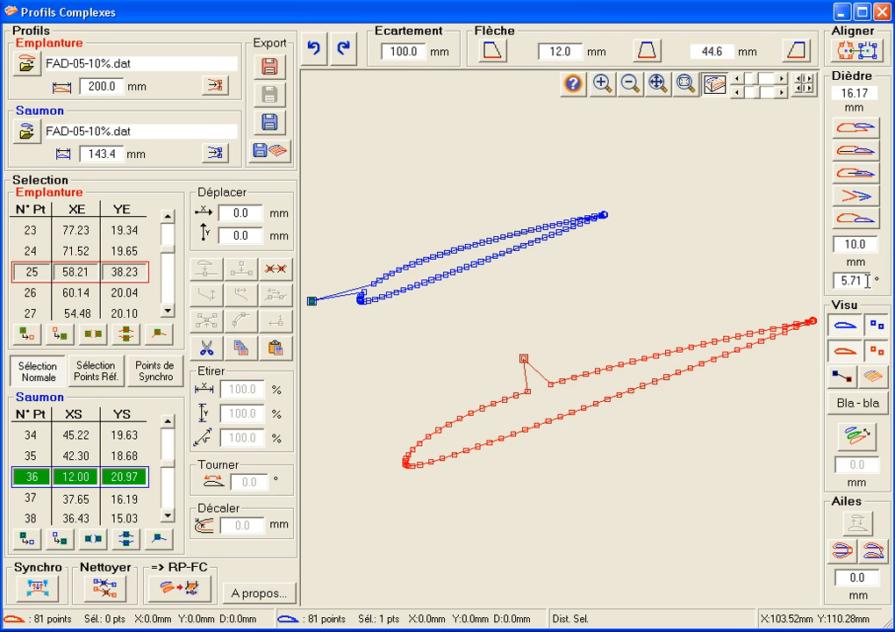
Step: Try a spacing of 1000 mm between the root and tip profiles, and undo the spacing change
click(407, 53)
text(0)
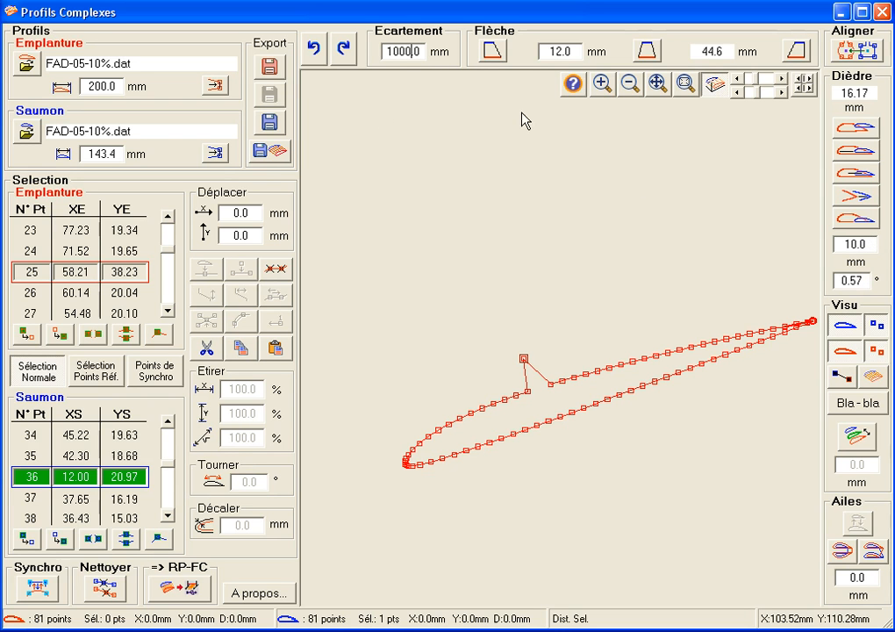
click(313, 48)
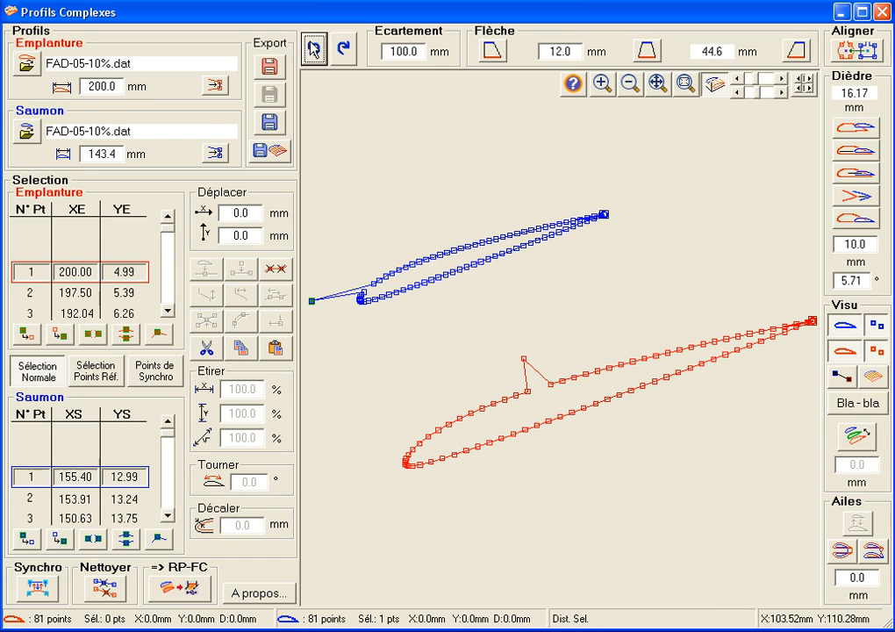